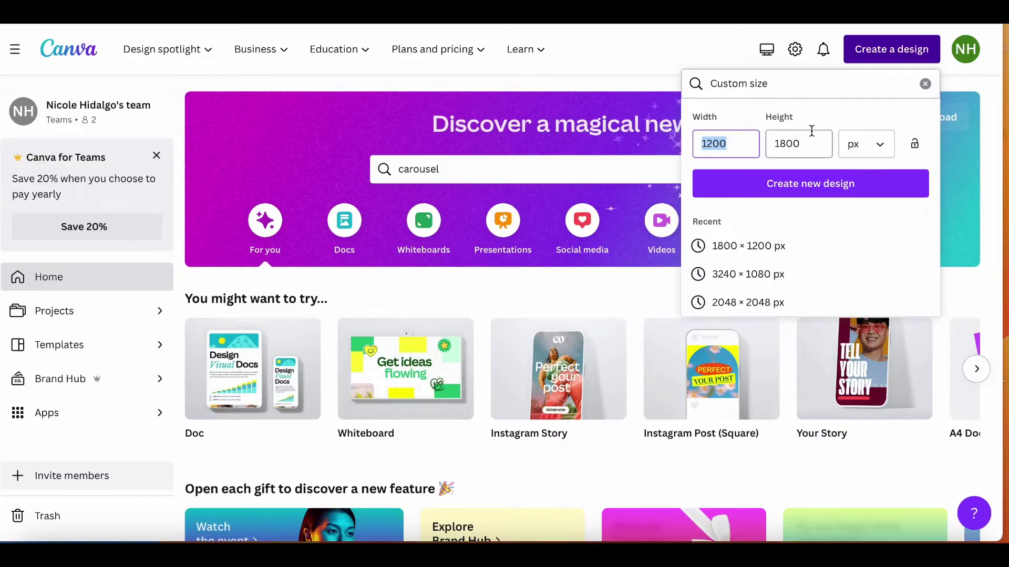
Create the blank 1200 × 1800 px custom-size design.
{"action": "left_click", "coordinate": [810, 141]}
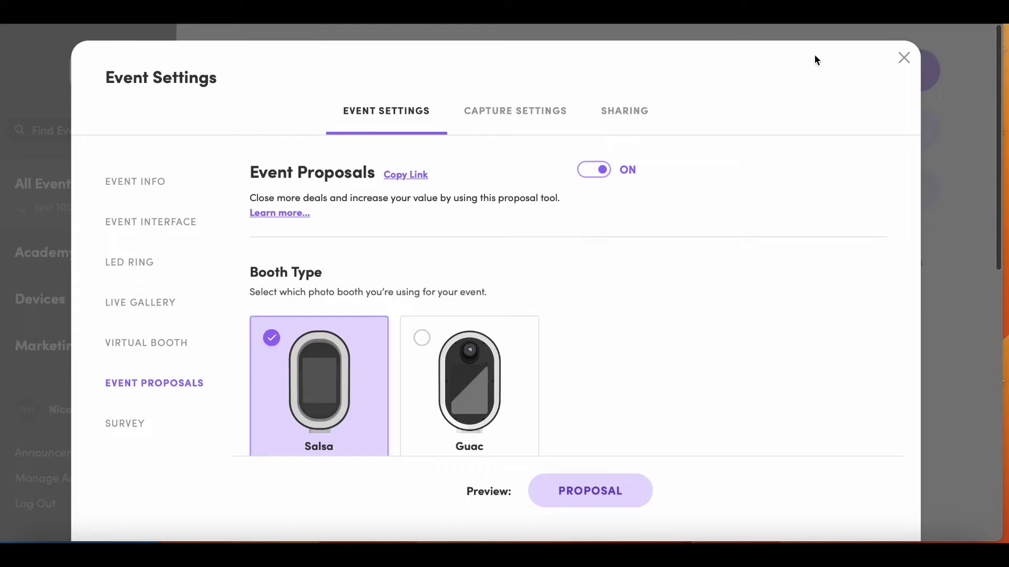
Close Event Settings and go from All Events to Marketing Materials' Photo Templates card.
{"action": "left_click", "coordinate": [905, 59]}
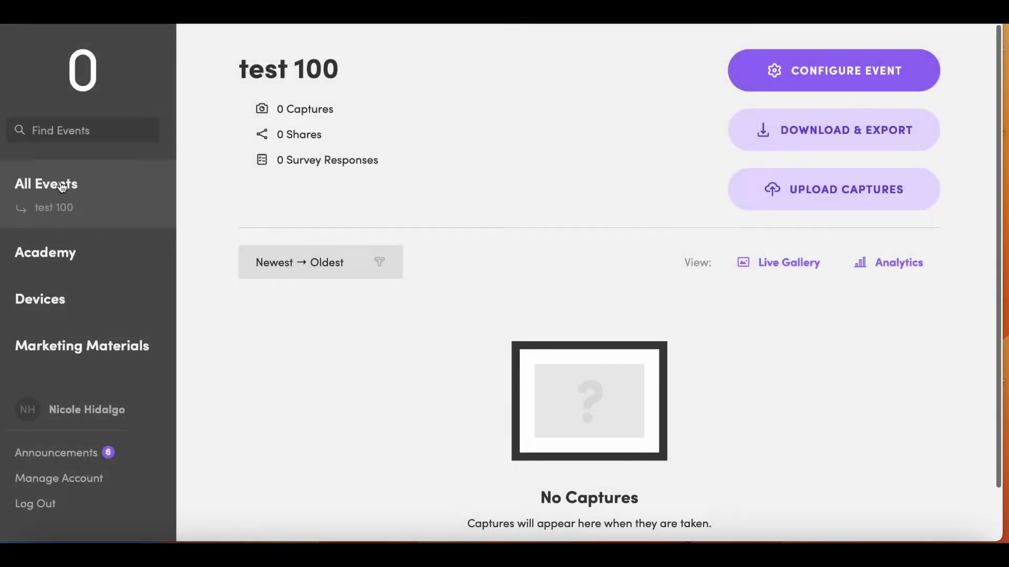
{"action": "left_click", "coordinate": [64, 186]}
{"action": "left_click", "coordinate": [94, 329]}
{"action": "scroll", "coordinate": [339, 346], "scroll_direction": "down", "scroll_amount": 7}
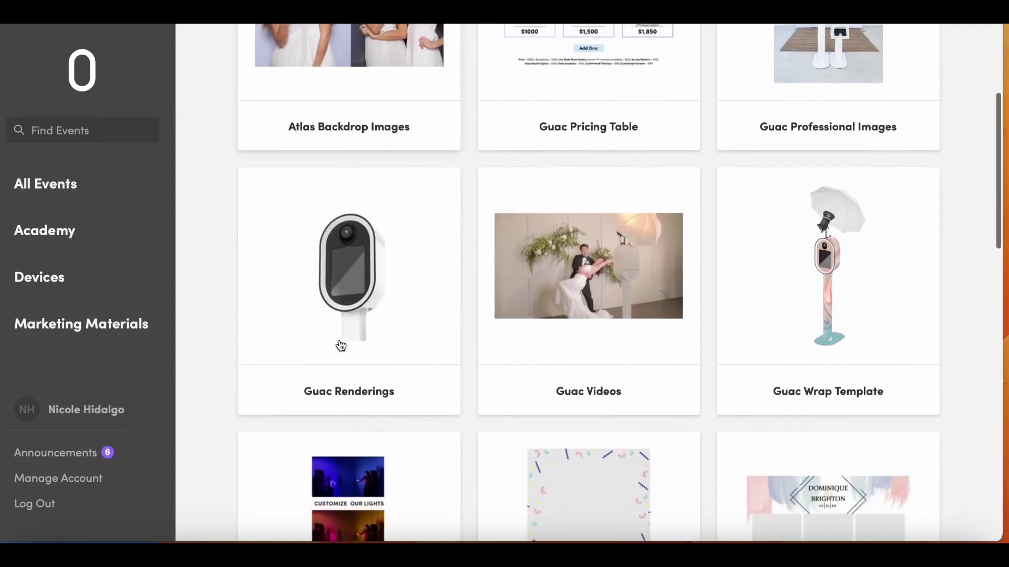
{"action": "scroll", "coordinate": [489, 329], "scroll_direction": "down", "scroll_amount": 2}
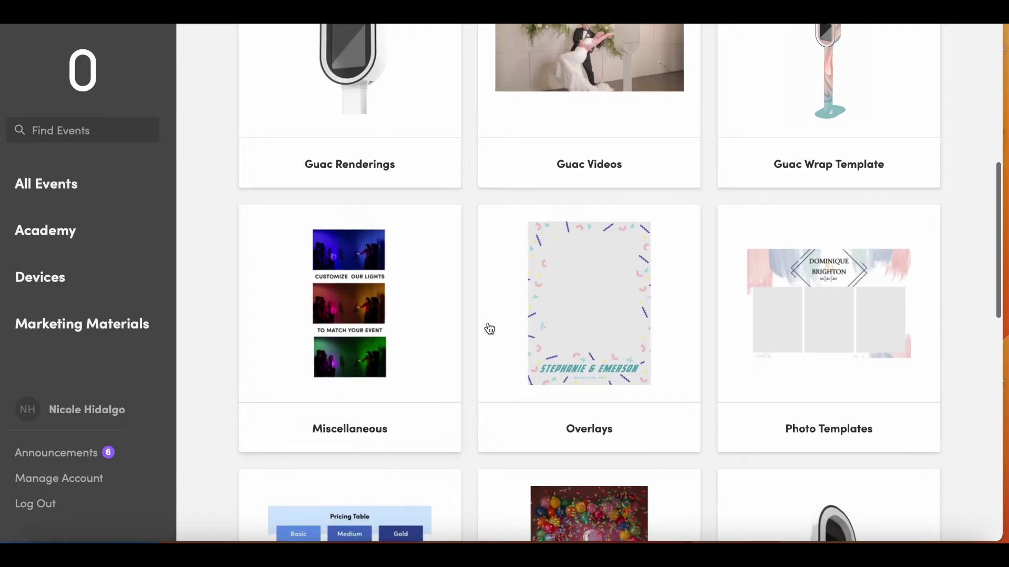
{"action": "left_click", "coordinate": [798, 407]}
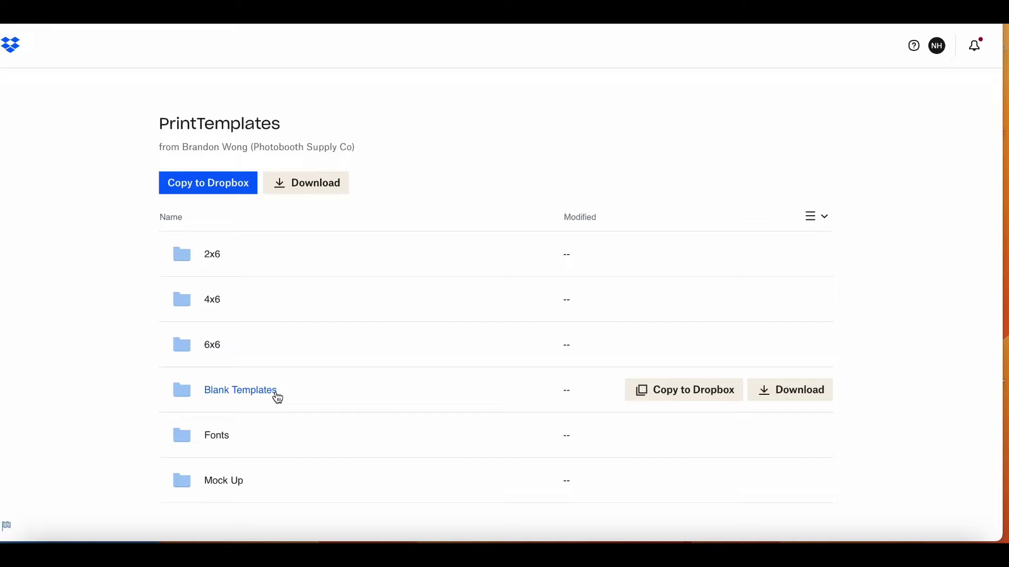
Open the Blank Templates folder and its JPG subfolder.
{"action": "left_click", "coordinate": [247, 392]}
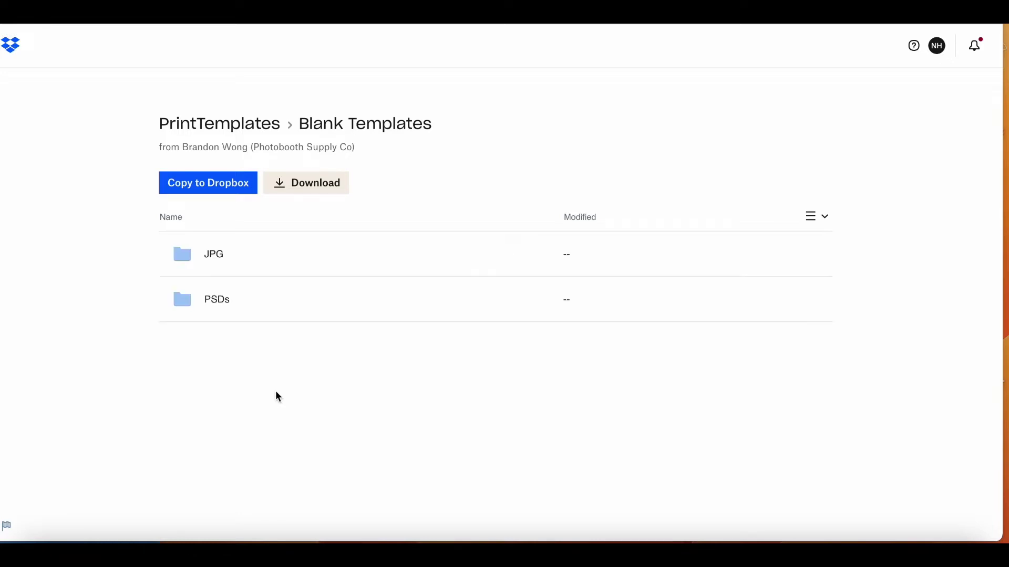
{"action": "left_click", "coordinate": [210, 258]}
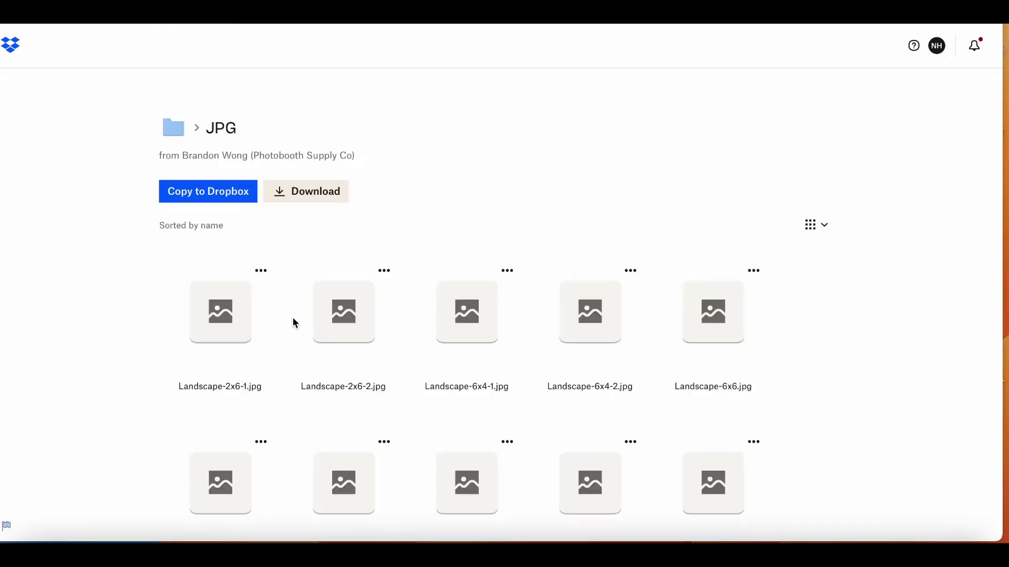
{"action": "scroll", "coordinate": [293, 318], "scroll_direction": "down", "scroll_amount": 3}
{"action": "scroll", "coordinate": [293, 320], "scroll_direction": "down", "scroll_amount": 3}
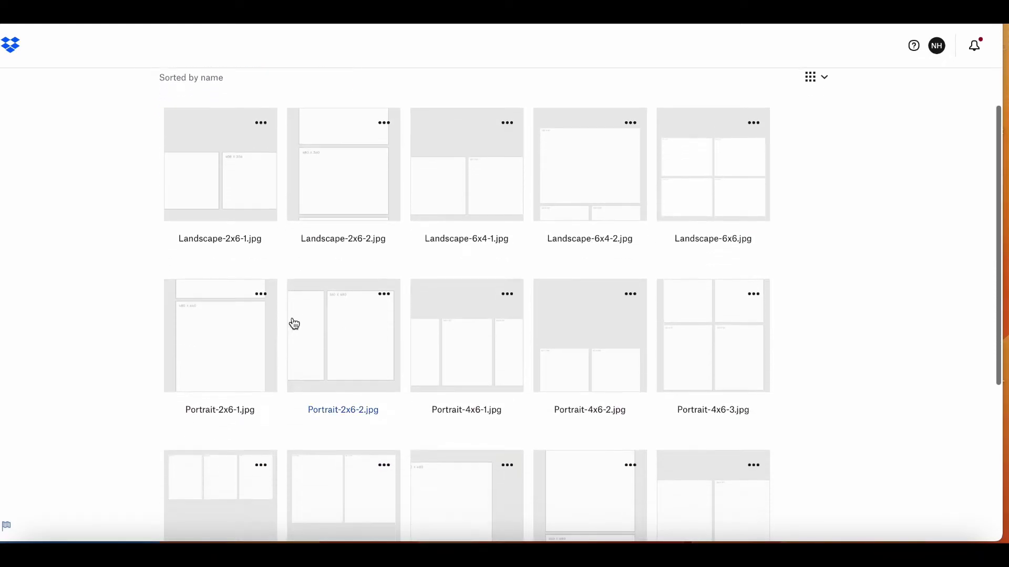
{"action": "scroll", "coordinate": [294, 323], "scroll_direction": "up", "scroll_amount": 3}
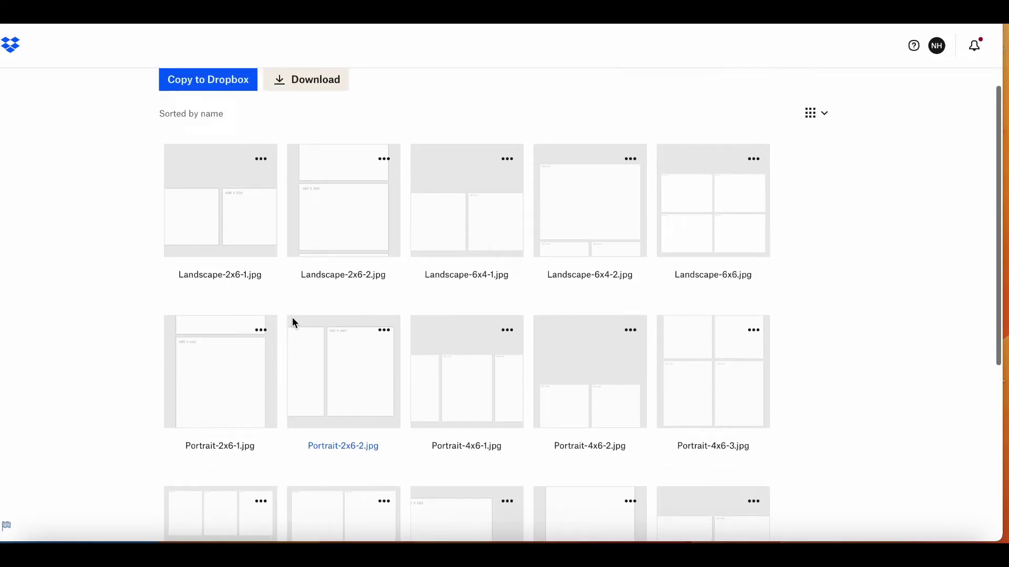
Preview the templates up to Landscape-6x4-2.jpg and zoom in on its photo box sizes.
{"action": "left_click", "coordinate": [253, 247]}
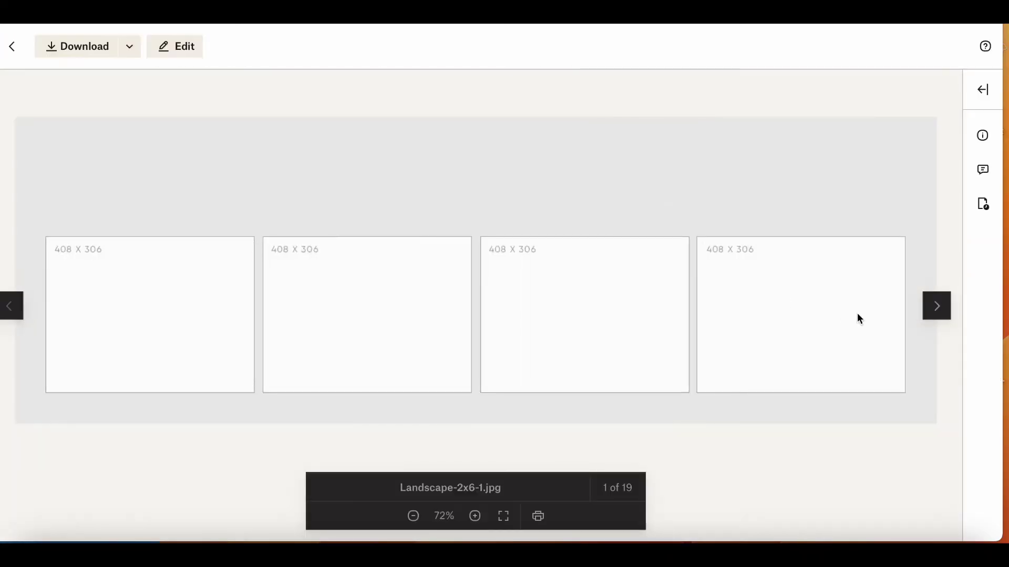
{"action": "left_click", "coordinate": [940, 309]}
{"action": "left_click", "coordinate": [939, 309]}
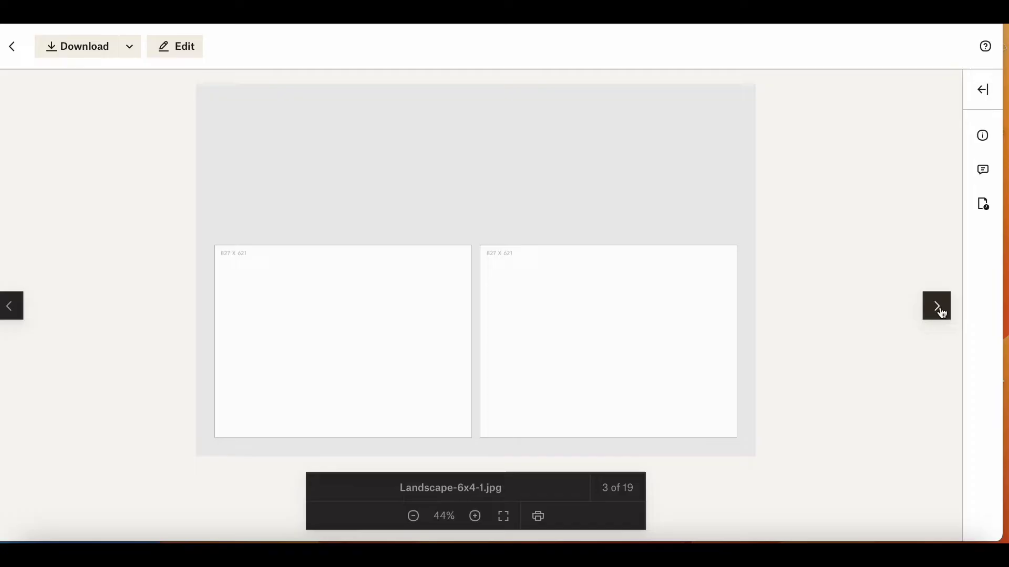
{"action": "left_click", "coordinate": [940, 309]}
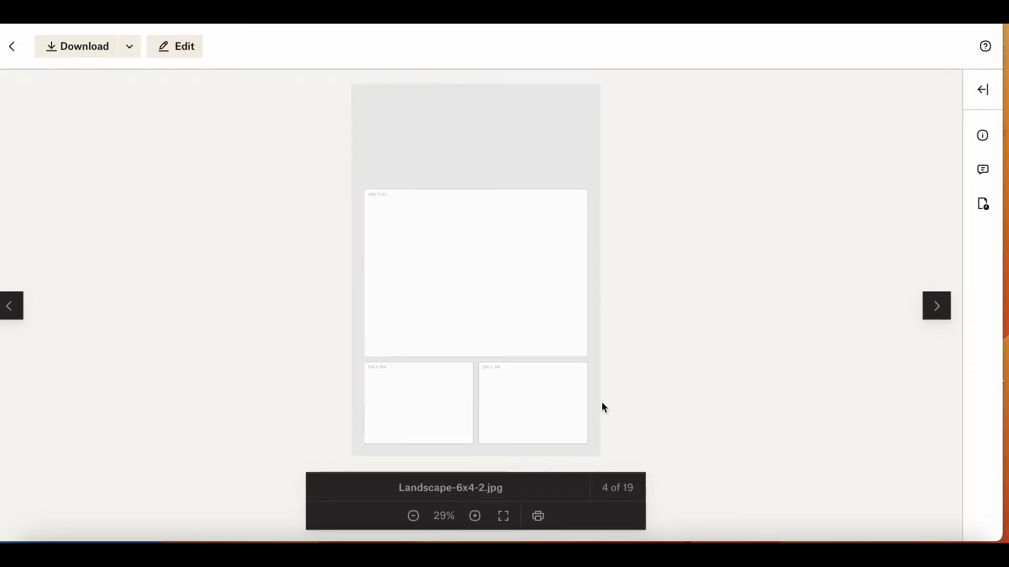
{"action": "left_click", "coordinate": [525, 399]}
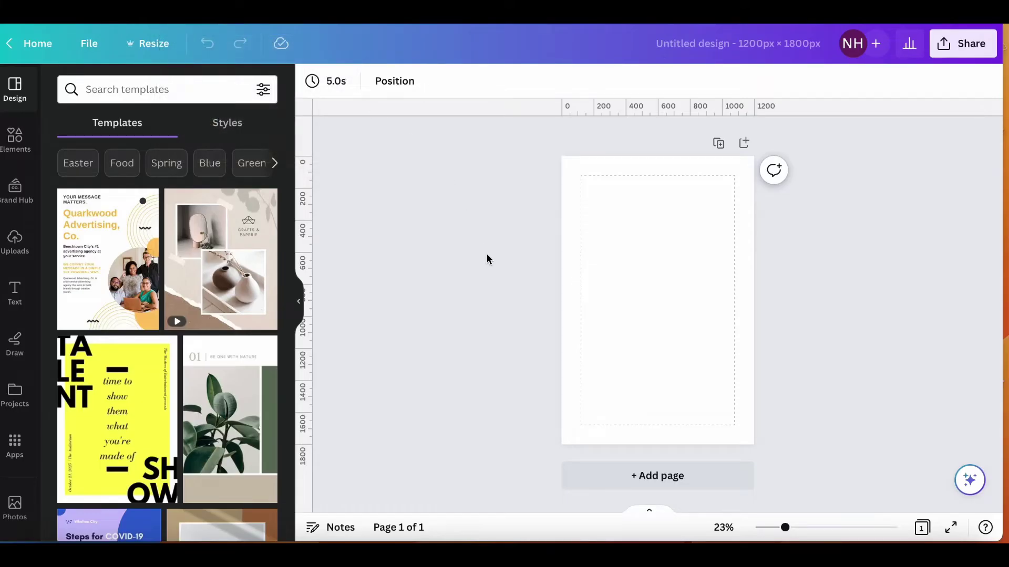
Add a square shape from Elements and fill it black.
{"action": "left_click", "coordinate": [23, 140]}
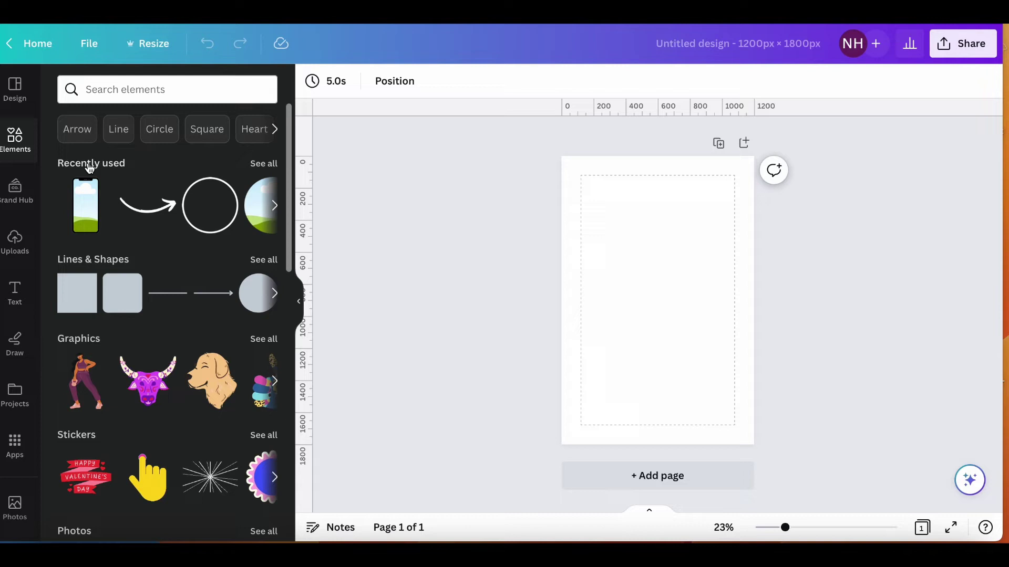
{"action": "left_click", "coordinate": [77, 293]}
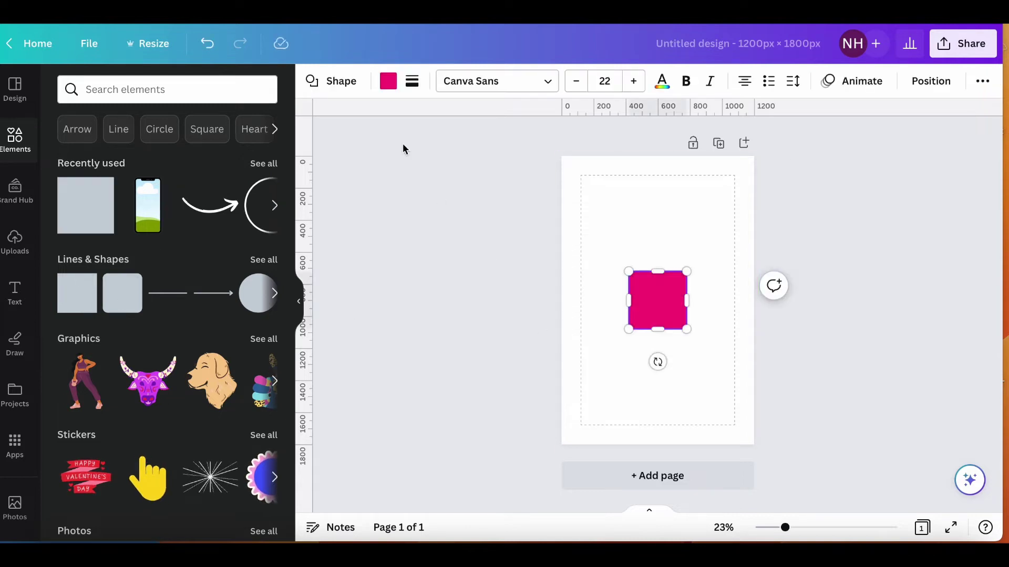
{"action": "left_click", "coordinate": [388, 81]}
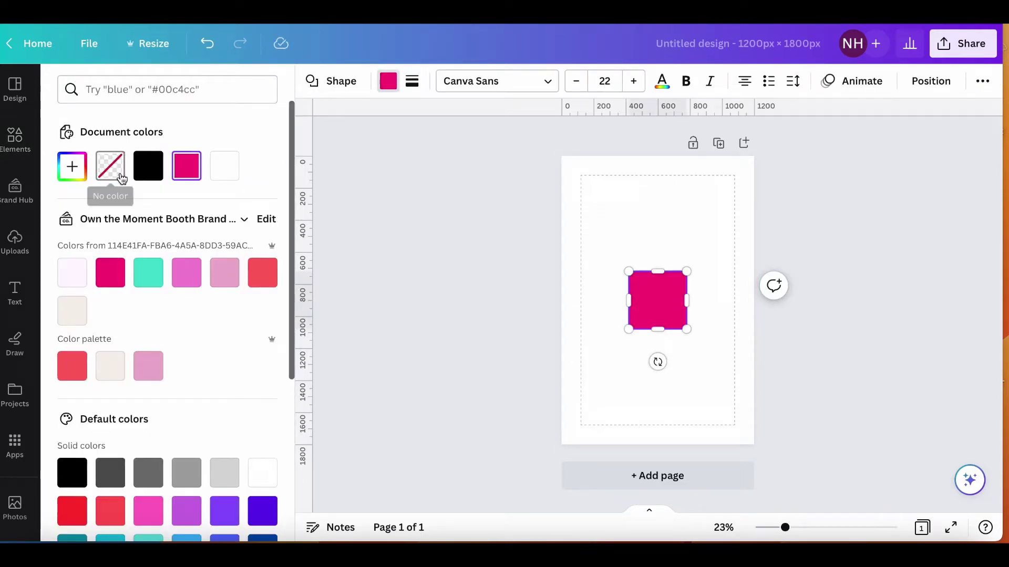
{"action": "left_click", "coordinate": [110, 368]}
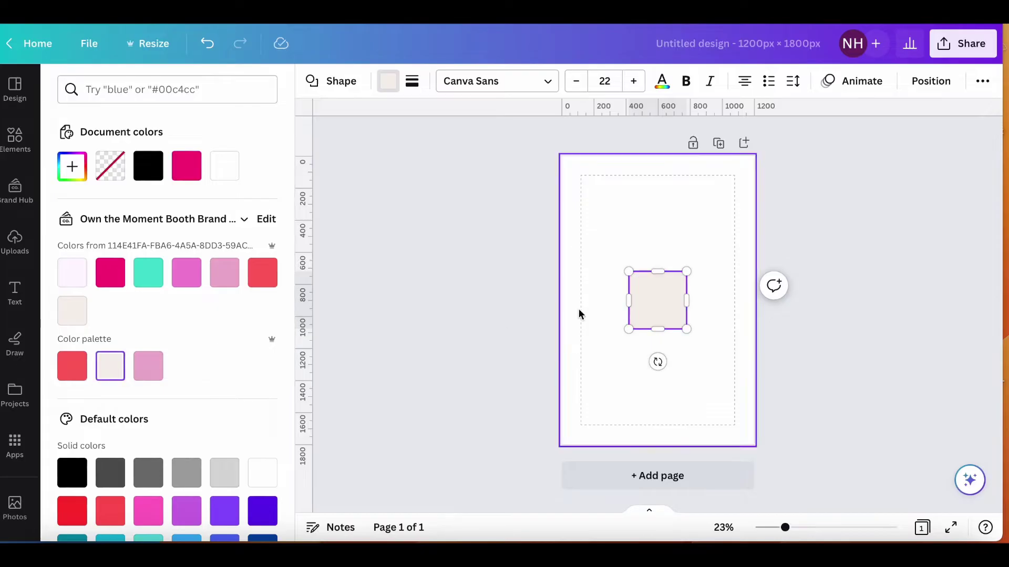
{"action": "left_click", "coordinate": [148, 166]}
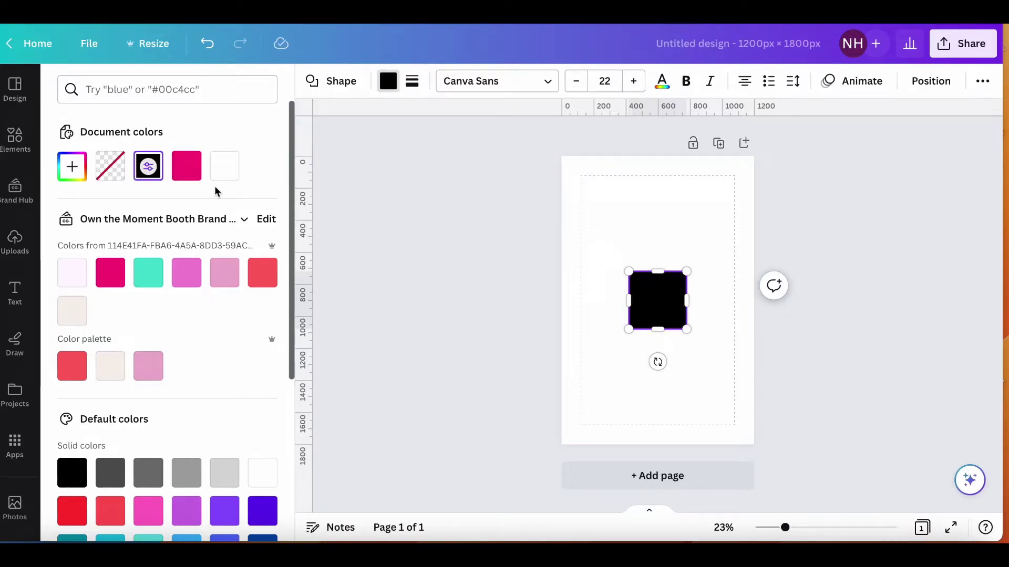
{"action": "scroll", "coordinate": [710, 337], "scroll_direction": "up", "scroll_amount": 5}
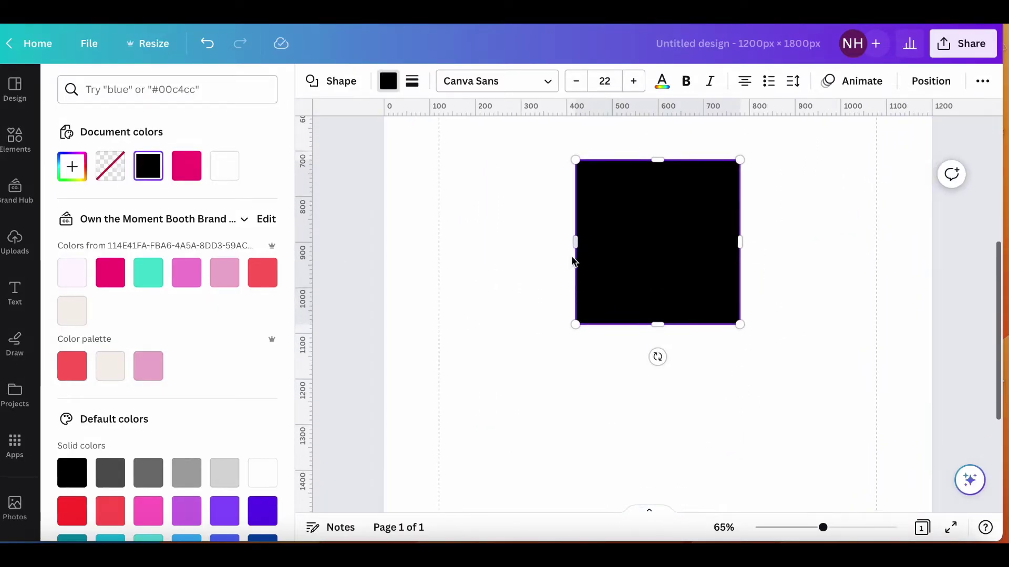
Widen the black square on both sides into a 1,080 px wide rectangle.
{"action": "left_click_drag", "start_coordinate": [576, 245], "coordinate": [407, 263]}
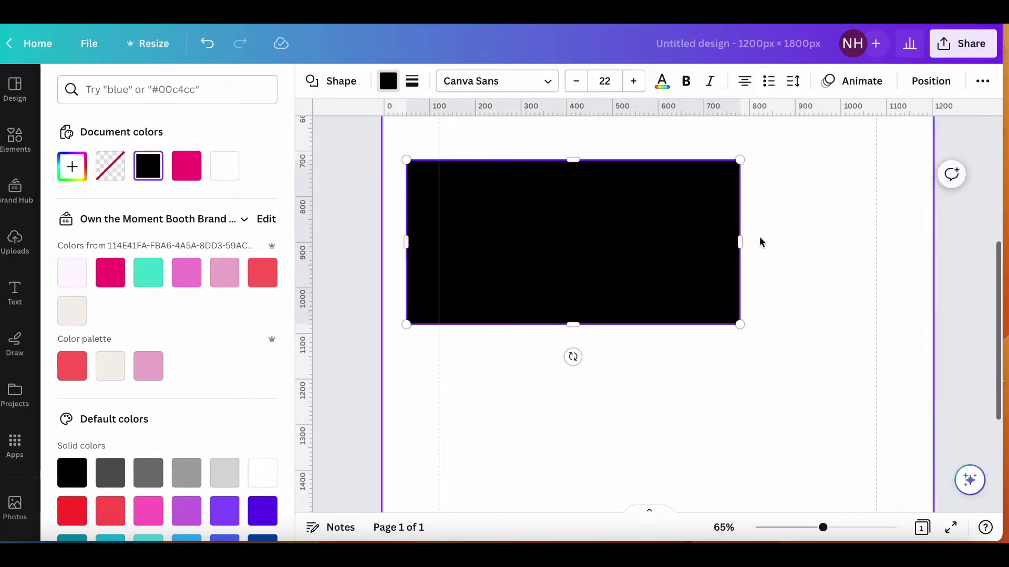
{"action": "left_click_drag", "start_coordinate": [741, 242], "coordinate": [944, 244]}
{"action": "scroll", "coordinate": [900, 244], "scroll_direction": "up", "scroll_amount": 5}
{"action": "scroll", "coordinate": [507, 468], "scroll_direction": "down", "scroll_amount": 5}
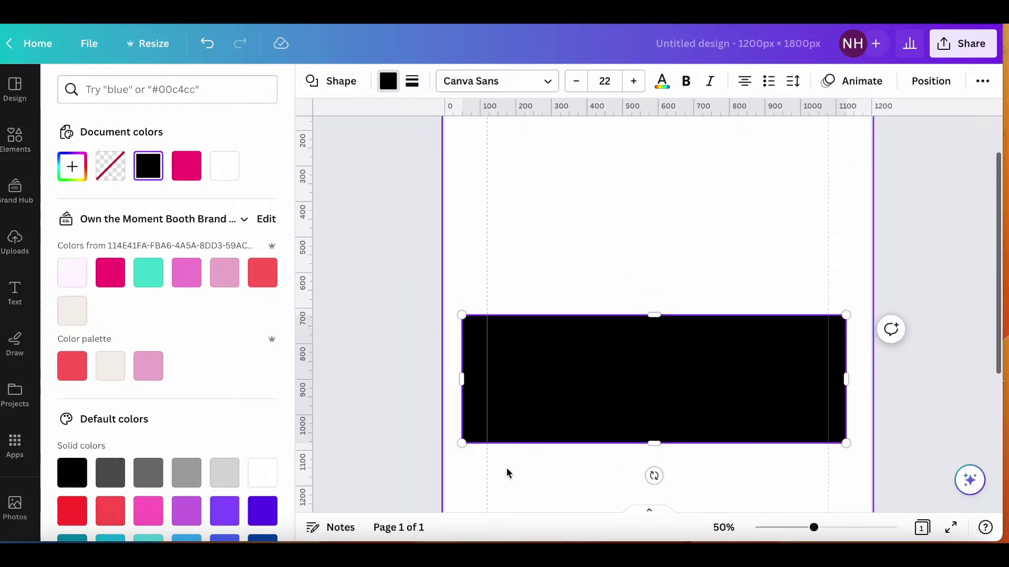
{"action": "scroll", "coordinate": [507, 472], "scroll_direction": "down", "scroll_amount": 1}
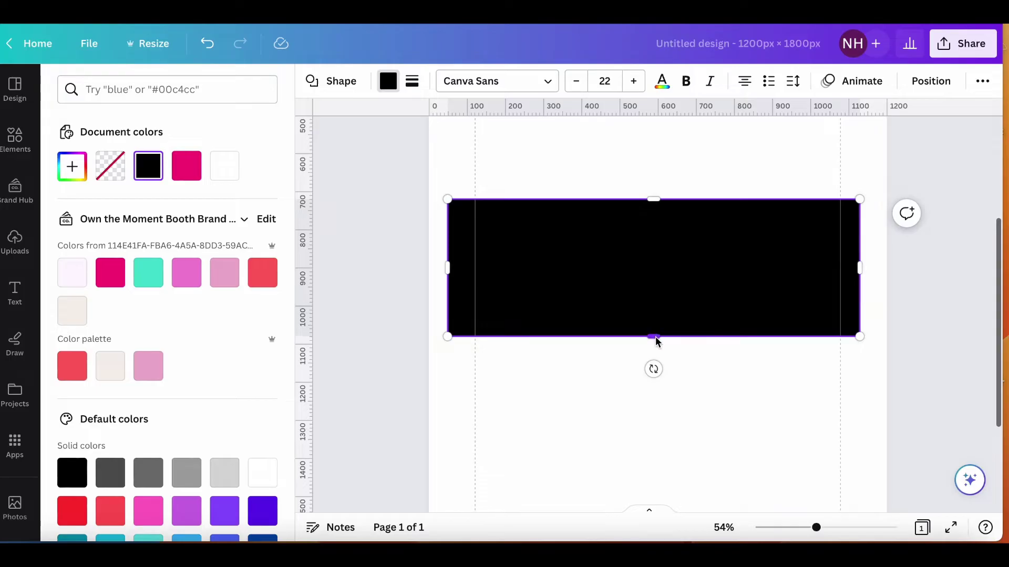
Drag the rectangle's bottom edge down until it is 759 px tall.
{"action": "left_click_drag", "start_coordinate": [655, 336], "coordinate": [657, 472]}
{"action": "scroll", "coordinate": [657, 472], "scroll_direction": "down", "scroll_amount": 3}
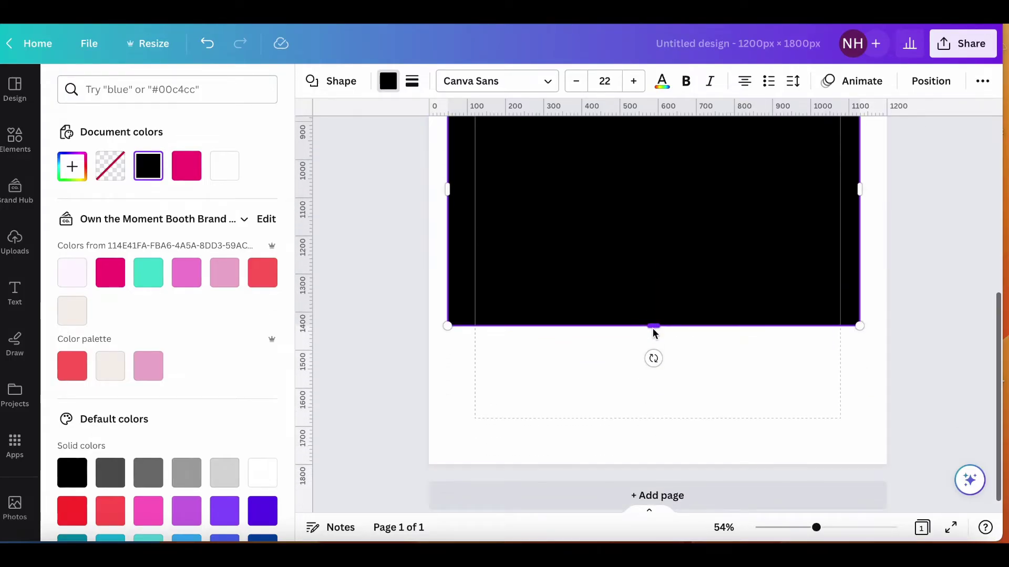
{"action": "left_click_drag", "start_coordinate": [652, 329], "coordinate": [652, 364]}
{"action": "scroll", "coordinate": [652, 364], "scroll_direction": "up", "scroll_amount": 4}
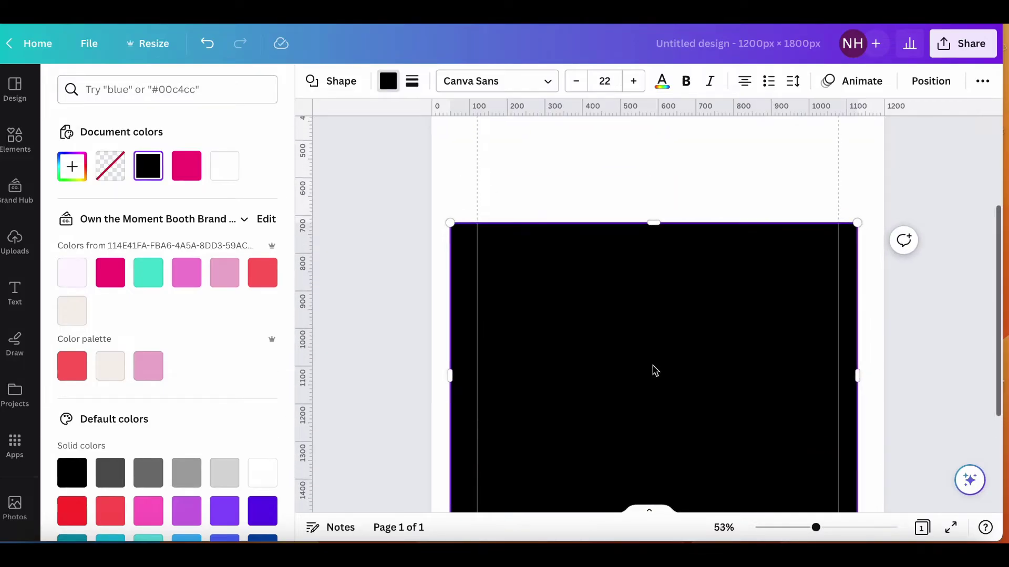
{"action": "scroll", "coordinate": [654, 371], "scroll_direction": "down", "scroll_amount": 5}
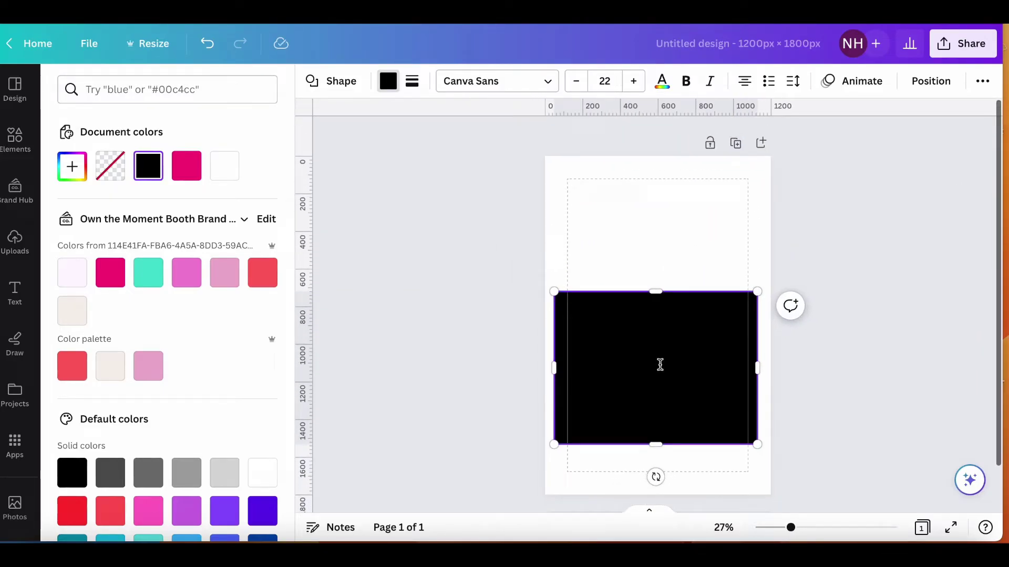
Drag the large black rectangle higher up the page along the centre guide.
{"action": "left_click", "coordinate": [660, 365]}
{"action": "left_click_drag", "start_coordinate": [696, 383], "coordinate": [699, 337]}
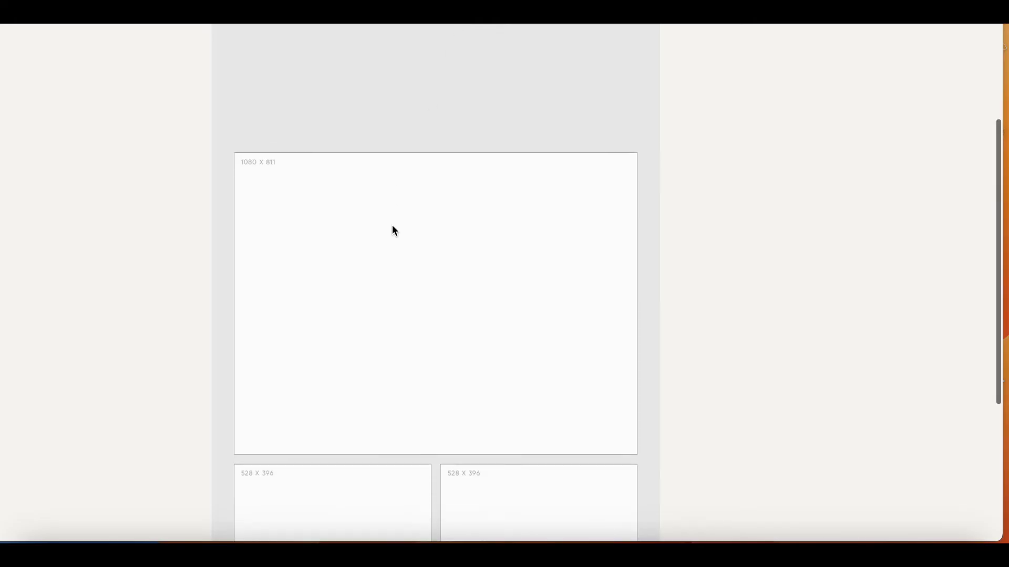
{"action": "scroll", "coordinate": [395, 231], "scroll_direction": "down", "scroll_amount": 5}
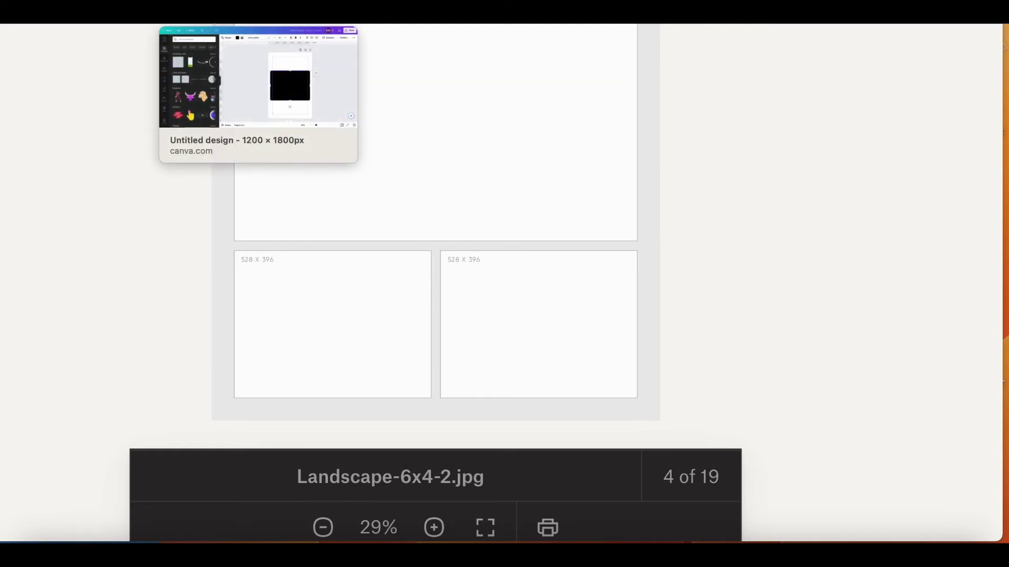
Back in the Untitled design, add another square and fill it black.
{"action": "left_click", "coordinate": [214, 24]}
{"action": "left_click", "coordinate": [82, 209]}
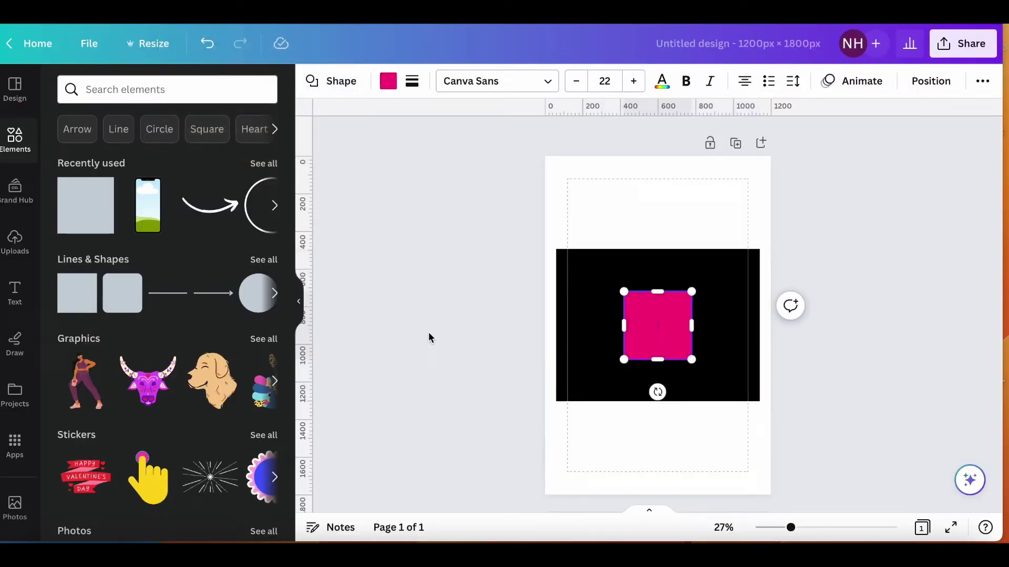
{"action": "left_click", "coordinate": [388, 84]}
{"action": "left_click", "coordinate": [148, 166]}
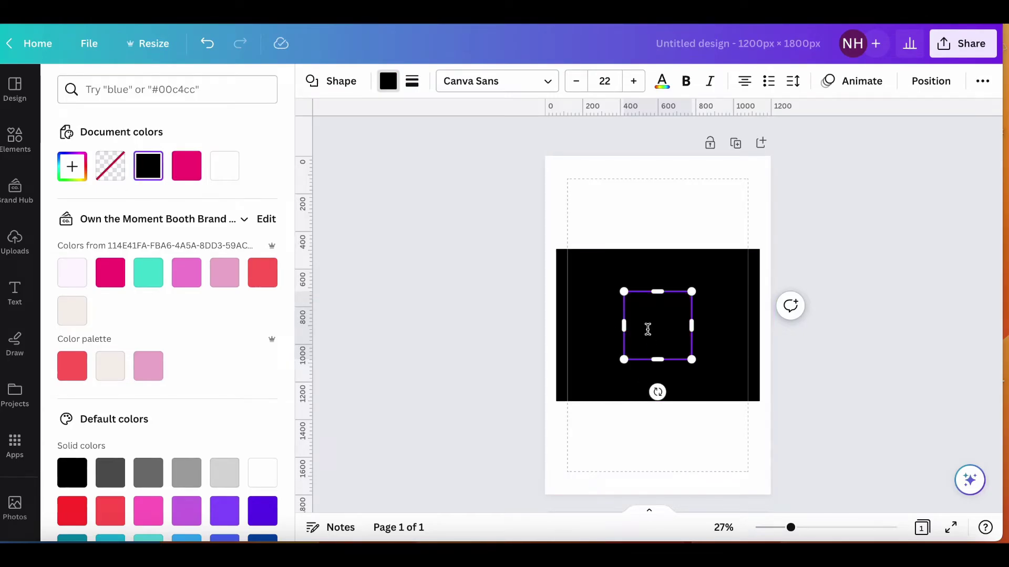
Move the new black square to the page's lower-left, beneath the large rectangle.
{"action": "left_click", "coordinate": [677, 322]}
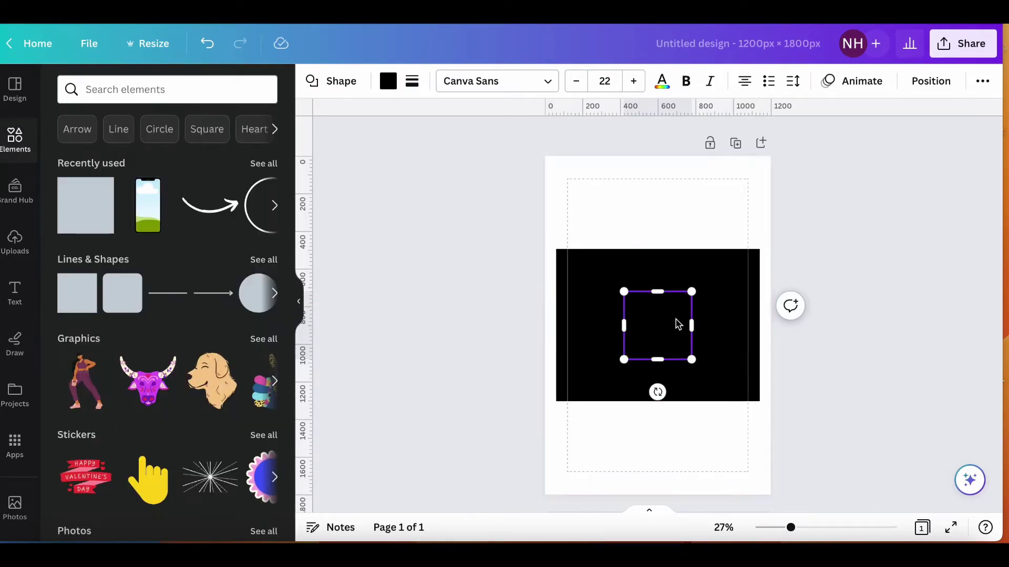
{"action": "left_click", "coordinate": [700, 203]}
{"action": "left_click_drag", "start_coordinate": [666, 323], "coordinate": [656, 445]}
{"action": "scroll", "coordinate": [655, 444], "scroll_direction": "up", "scroll_amount": 5}
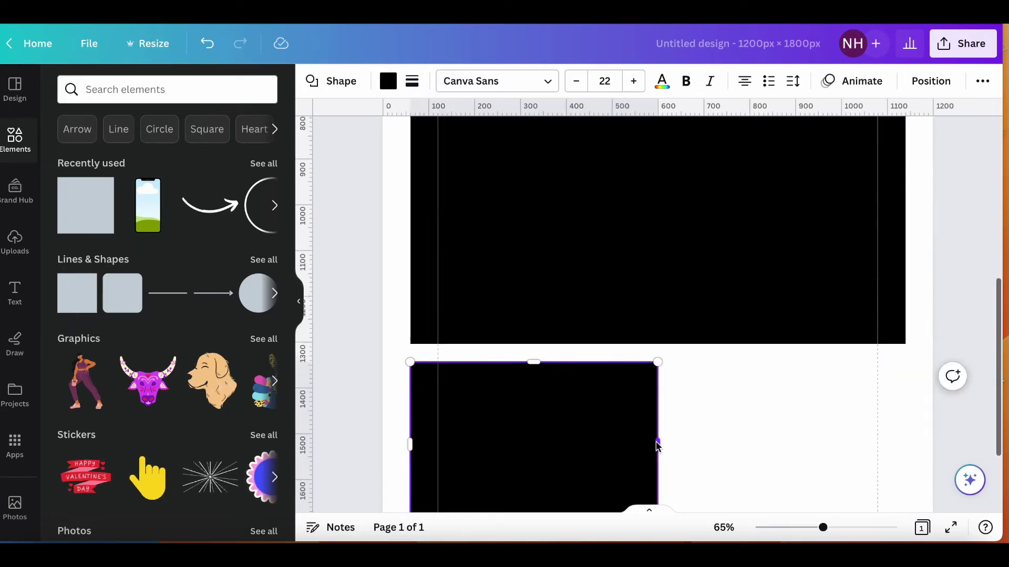
{"action": "scroll", "coordinate": [678, 347], "scroll_direction": "down", "scroll_amount": 2}
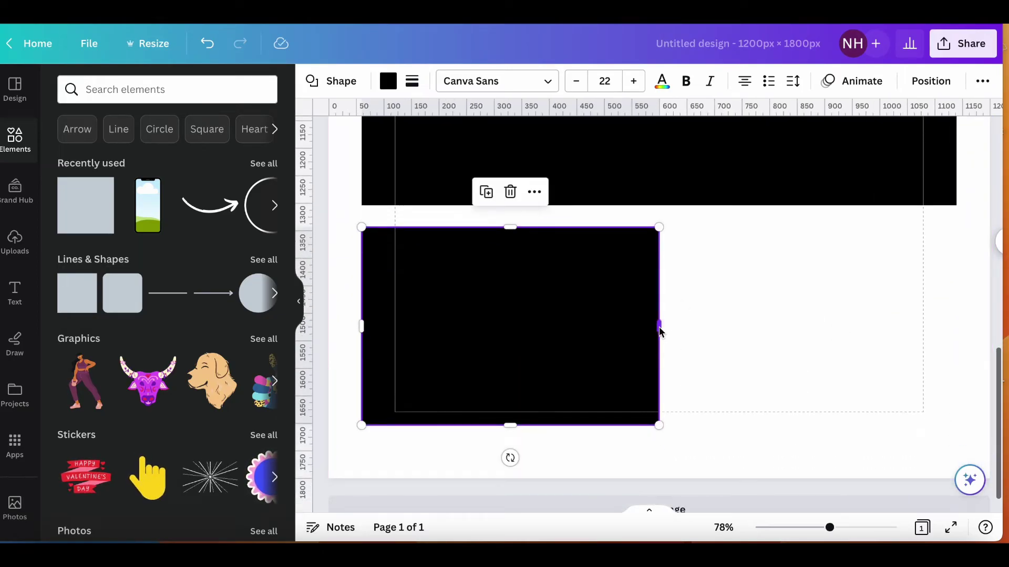
Resize the lower box to about 528 px wide and 386 px tall.
{"action": "left_click_drag", "start_coordinate": [659, 327], "coordinate": [654, 326]}
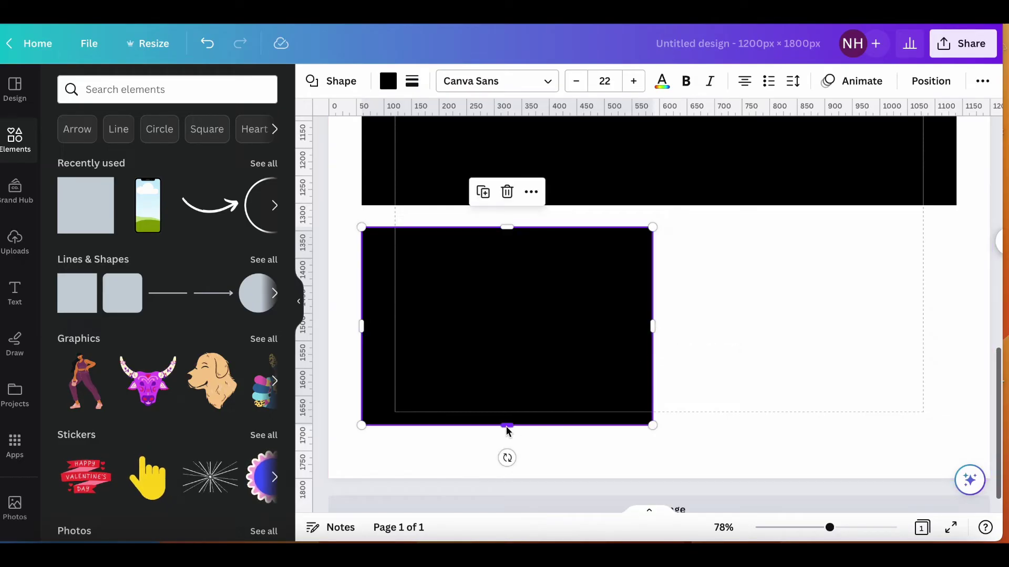
{"action": "left_click_drag", "start_coordinate": [507, 426], "coordinate": [506, 446]}
{"action": "scroll", "coordinate": [506, 446], "scroll_direction": "down", "scroll_amount": 3}
{"action": "scroll", "coordinate": [506, 446], "scroll_direction": "down", "scroll_amount": 2}
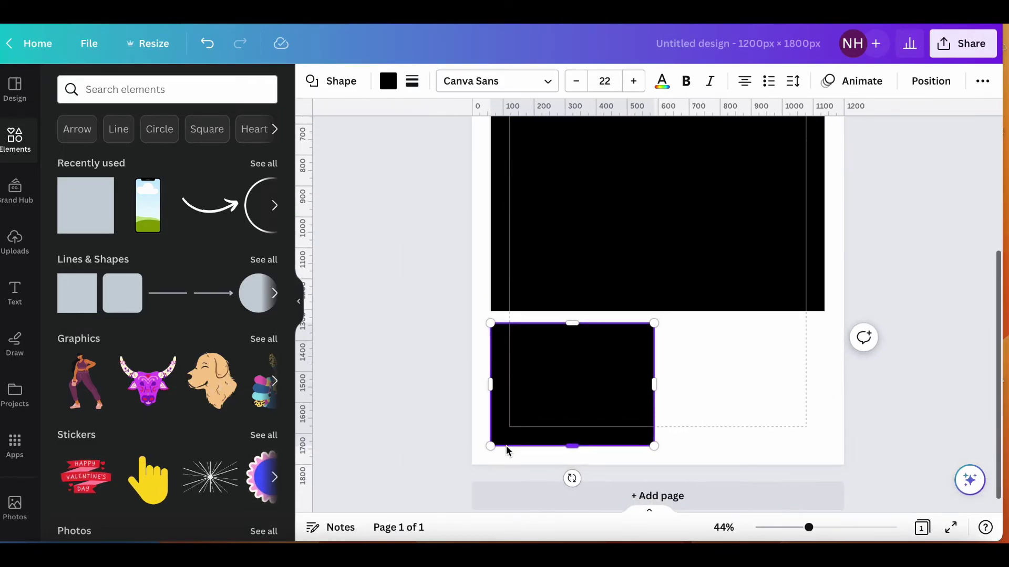
Duplicate the lower black box and place the copy beside it in the bottom row.
{"action": "left_click_drag", "start_coordinate": [562, 391], "coordinate": [564, 389]}
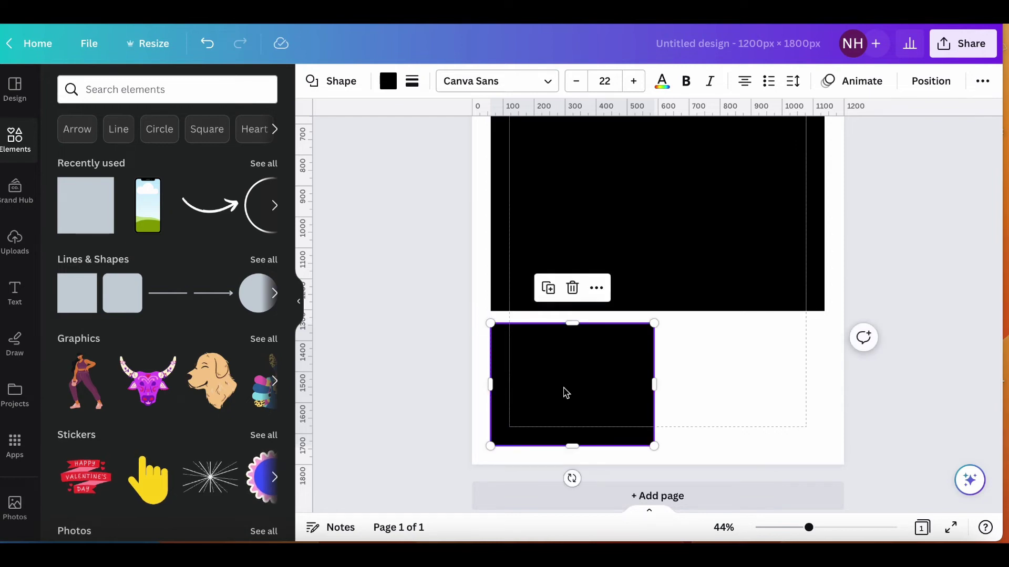
{"action": "left_click", "coordinate": [541, 284]}
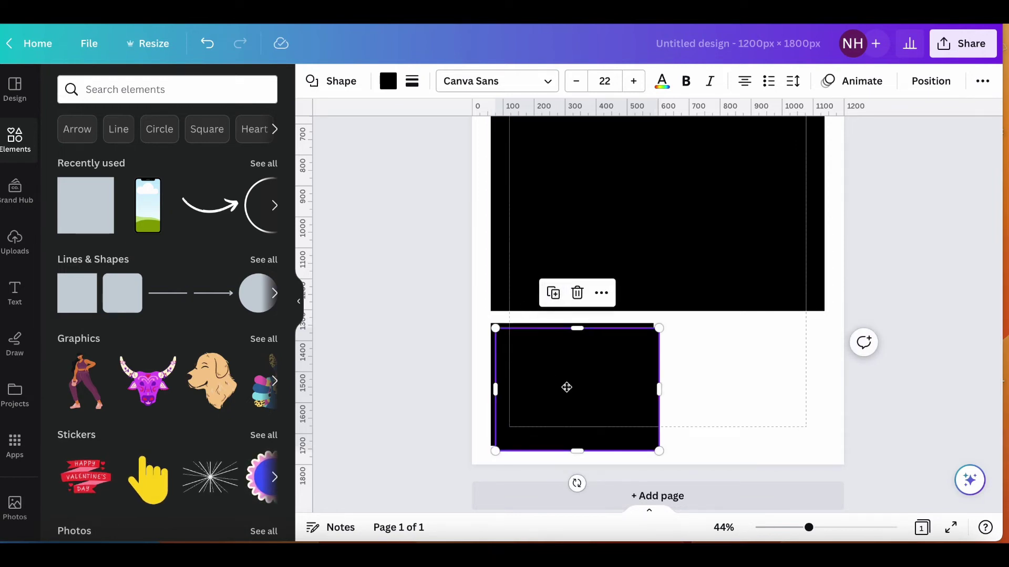
{"action": "left_click_drag", "start_coordinate": [566, 387], "coordinate": [720, 384]}
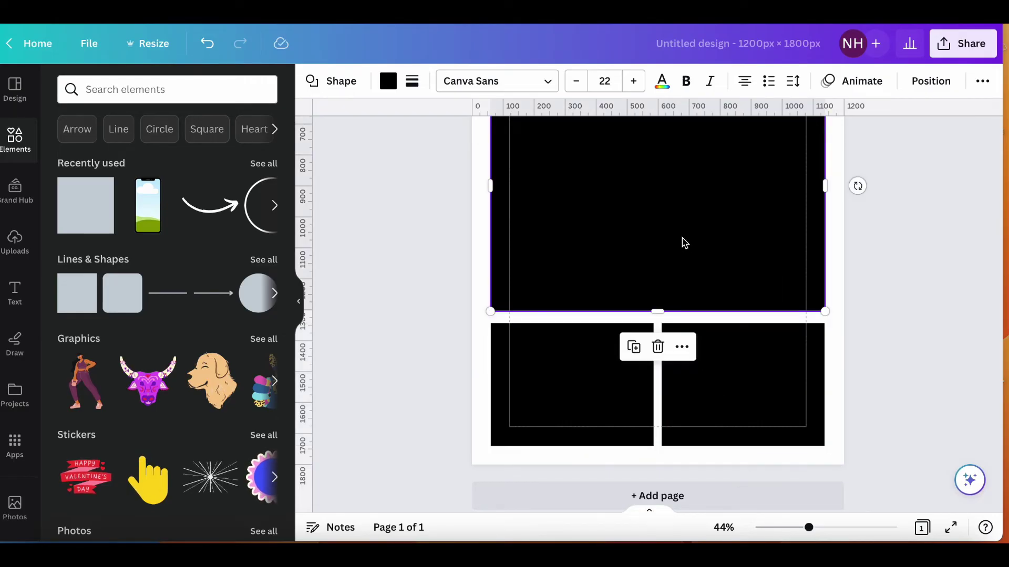
Nudge the large rectangle slightly lower and view the whole layout.
{"action": "left_click_drag", "start_coordinate": [684, 243], "coordinate": [685, 248]}
{"action": "scroll", "coordinate": [685, 248], "scroll_direction": "up", "scroll_amount": 1}
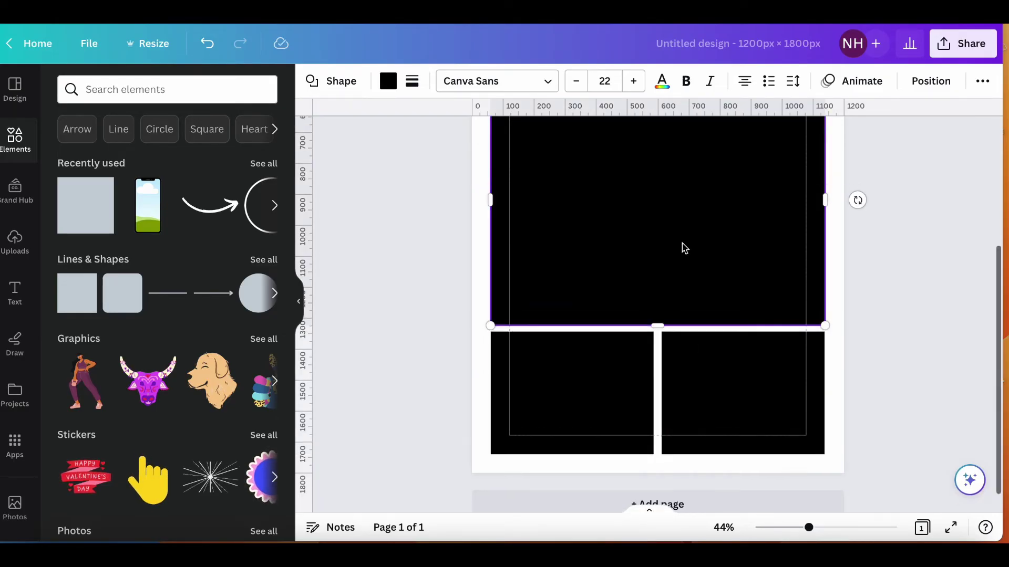
{"action": "scroll", "coordinate": [683, 247], "scroll_direction": "up", "scroll_amount": 5}
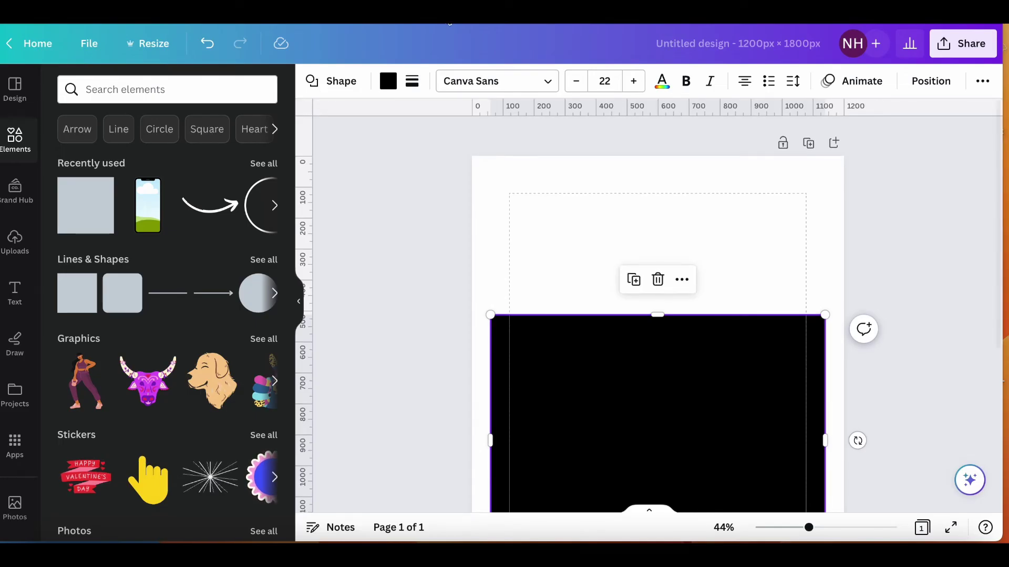
{"action": "scroll", "coordinate": [384, 299], "scroll_direction": "down", "scroll_amount": 4}
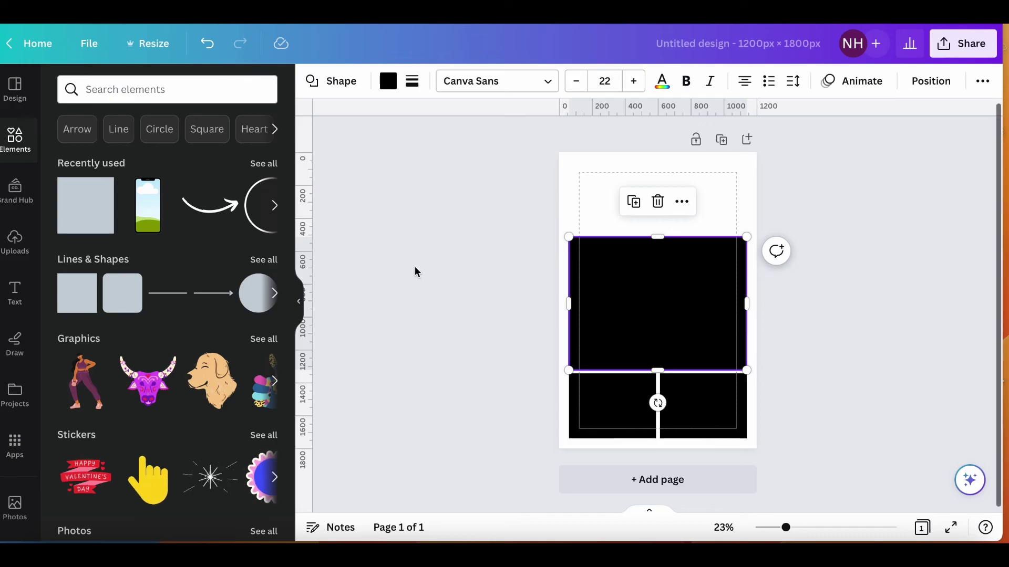
{"action": "left_click", "coordinate": [428, 288]}
{"action": "left_click", "coordinate": [652, 329]}
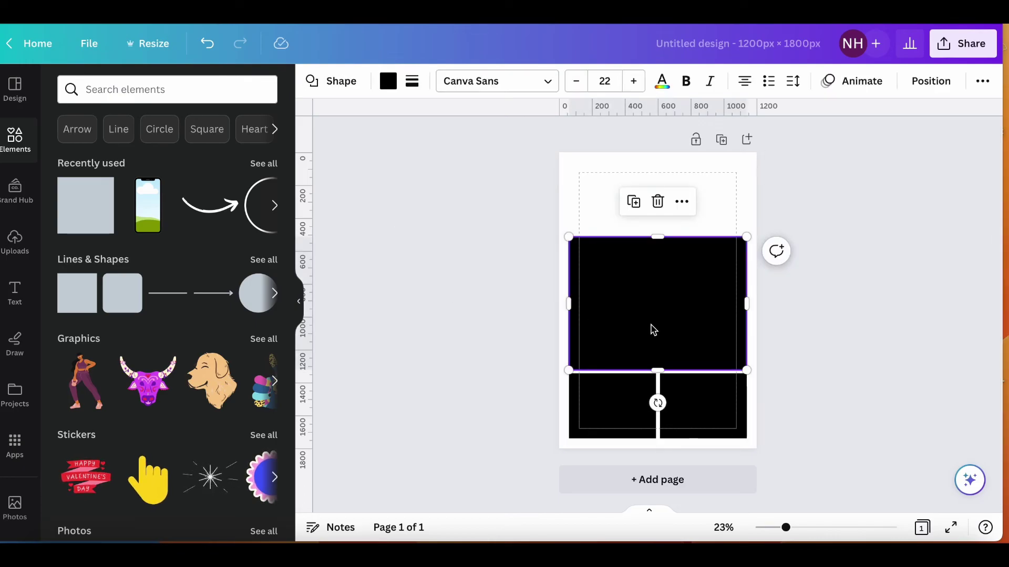
{"action": "left_click", "coordinate": [398, 78]}
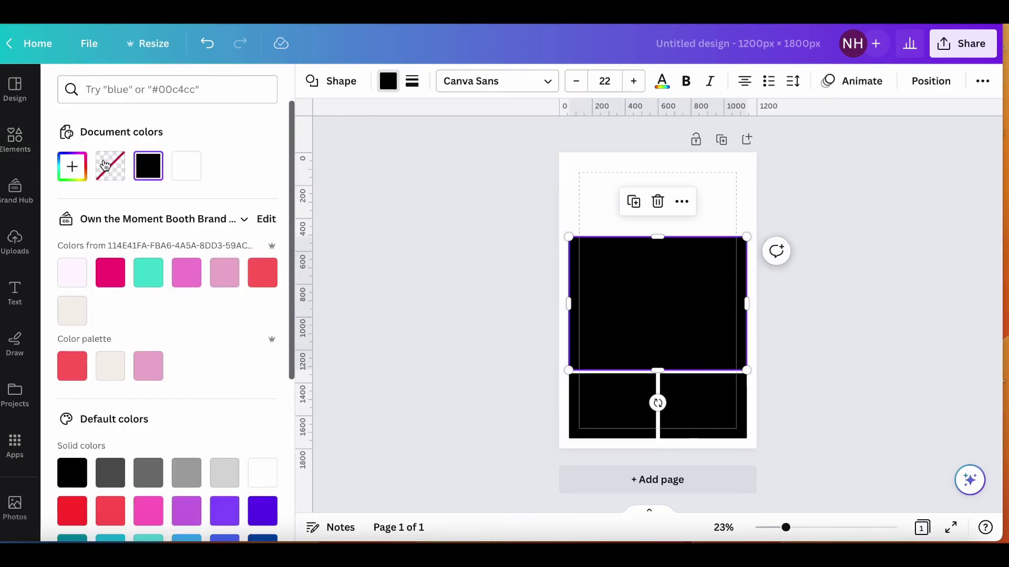
{"action": "key", "text": "Escape"}
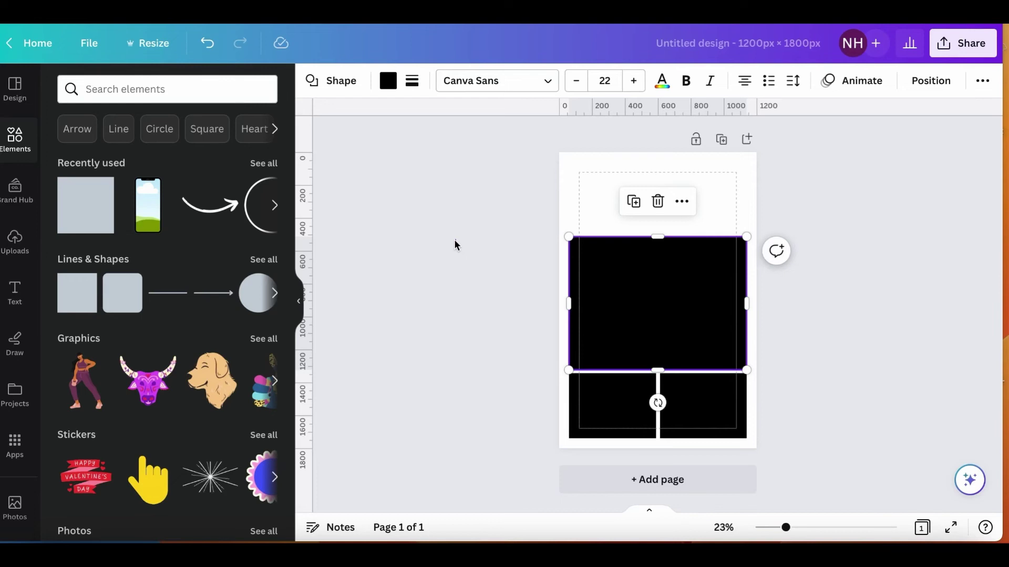
{"action": "key", "text": "Escape"}
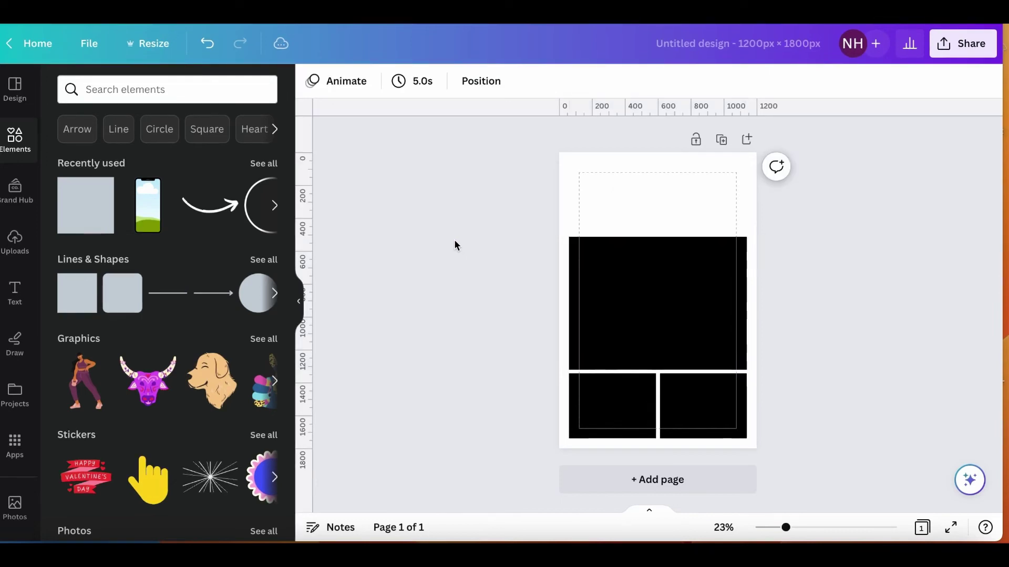